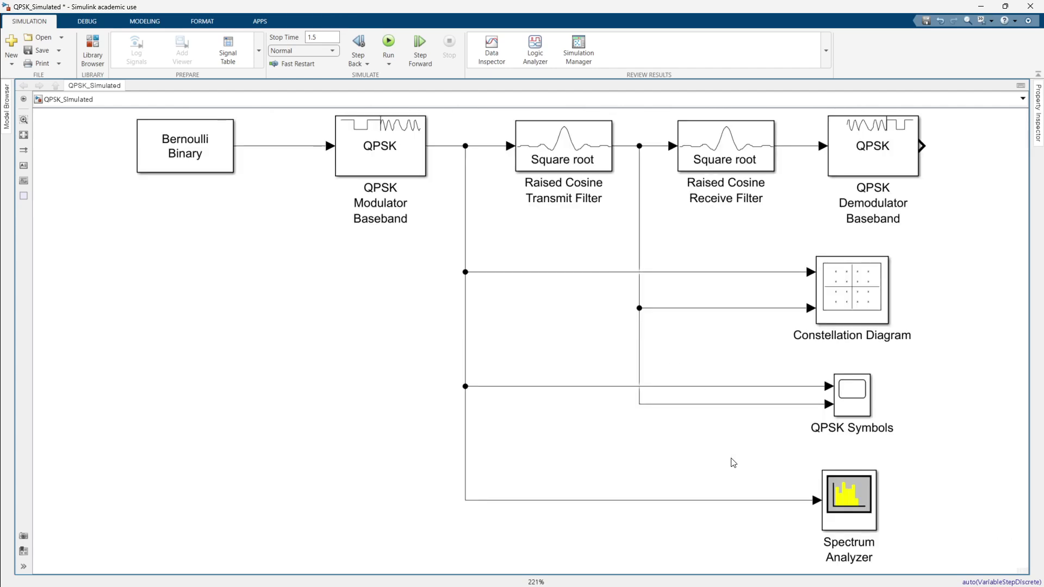
Connect the Raised Cosine Transmit Filter output to the Spectrum Analyzer's second input and run the simulation.
mouse_move(821, 515)
mouse_down()
mouse_move(629, 442)
mouse_move(639, 404)
mouse_up()
key(Escape)
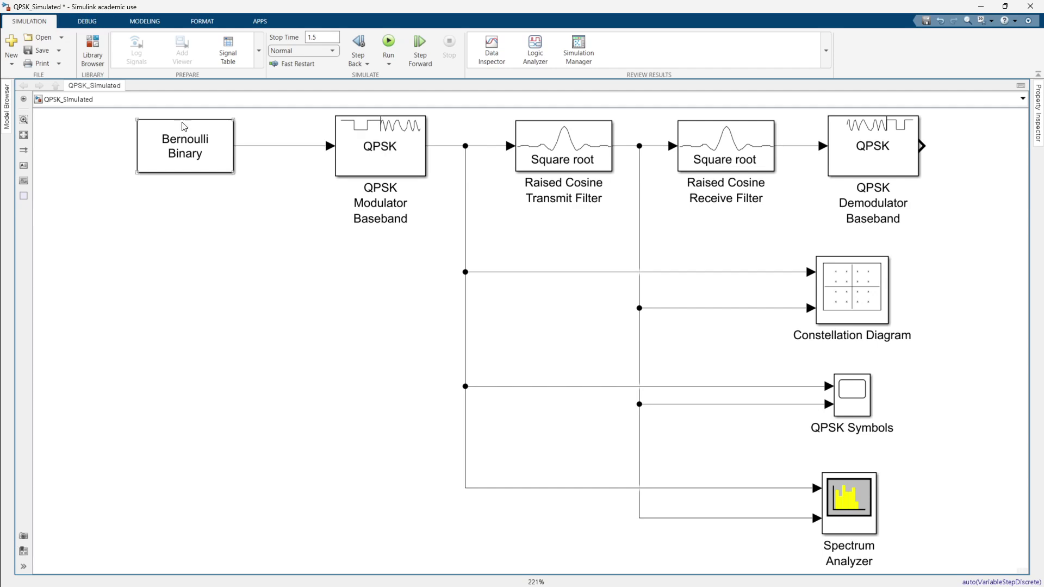
click(389, 41)
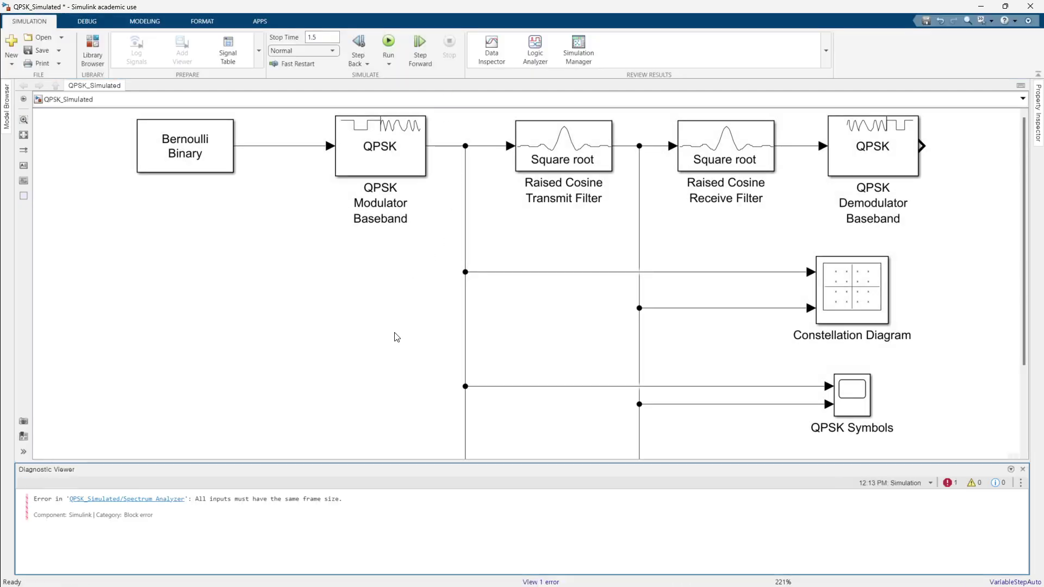
Read the Spectrum Analyzer error in the Diagnostic Viewer and close the viewer.
scroll(522, 282, down, 3)
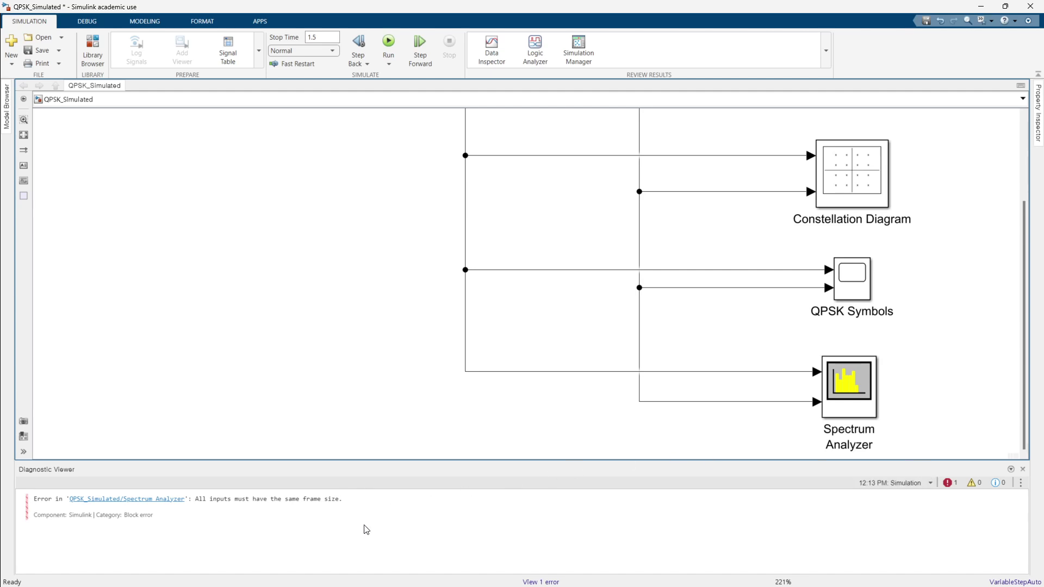
drag(196, 500, 319, 508)
click(543, 422)
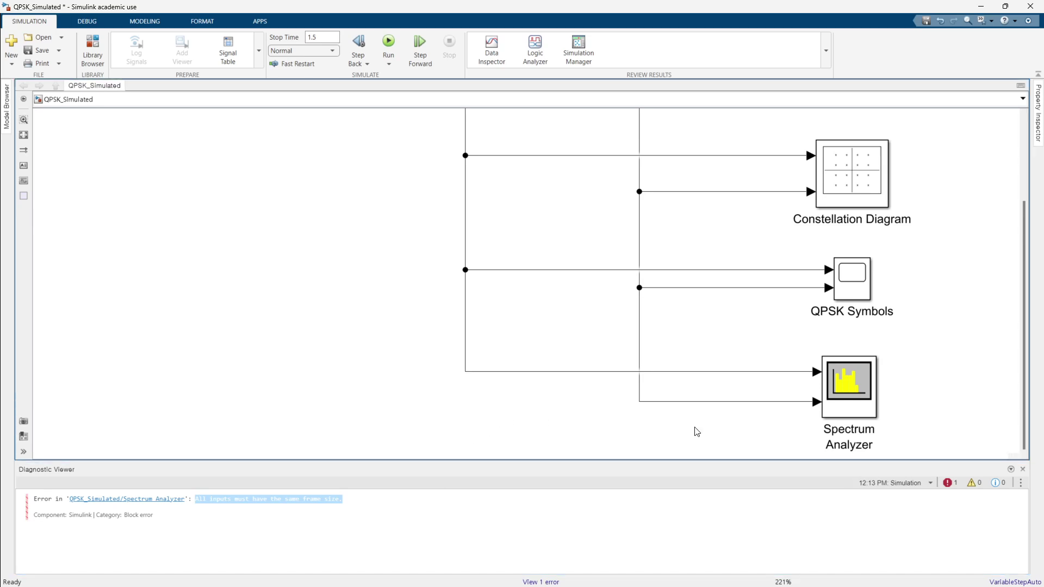
click(1022, 468)
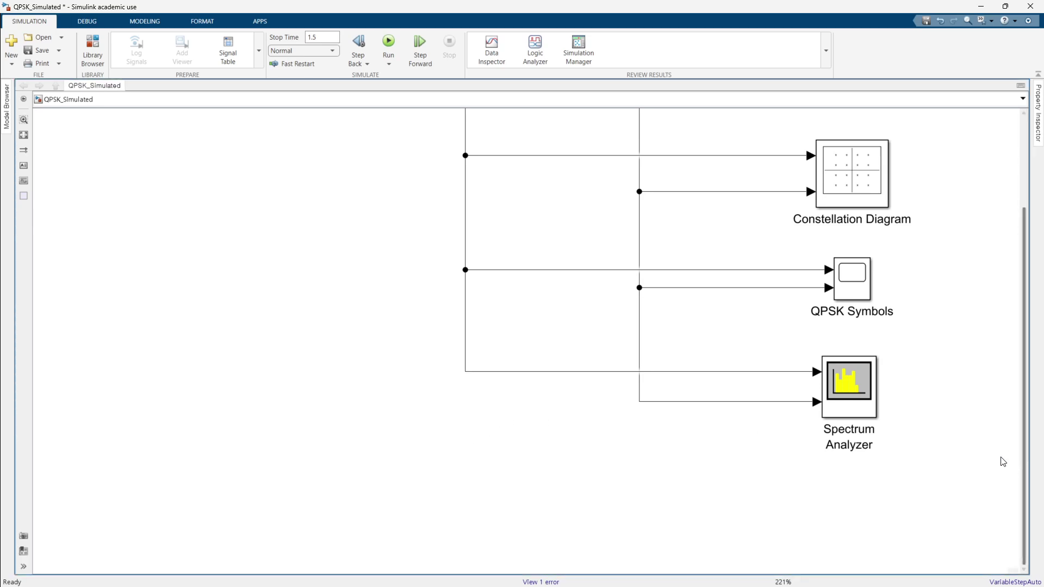
Add an Upsample block from DSP System Toolbox and insert it in the line to the Spectrum Analyzer's first input.
key(space)
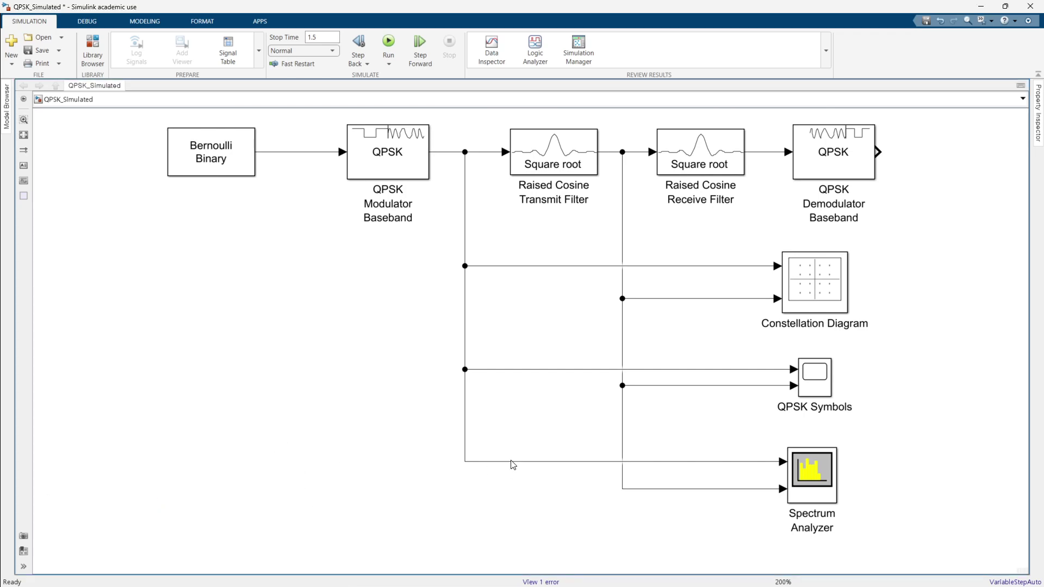
double_click(312, 427)
text(upsa)
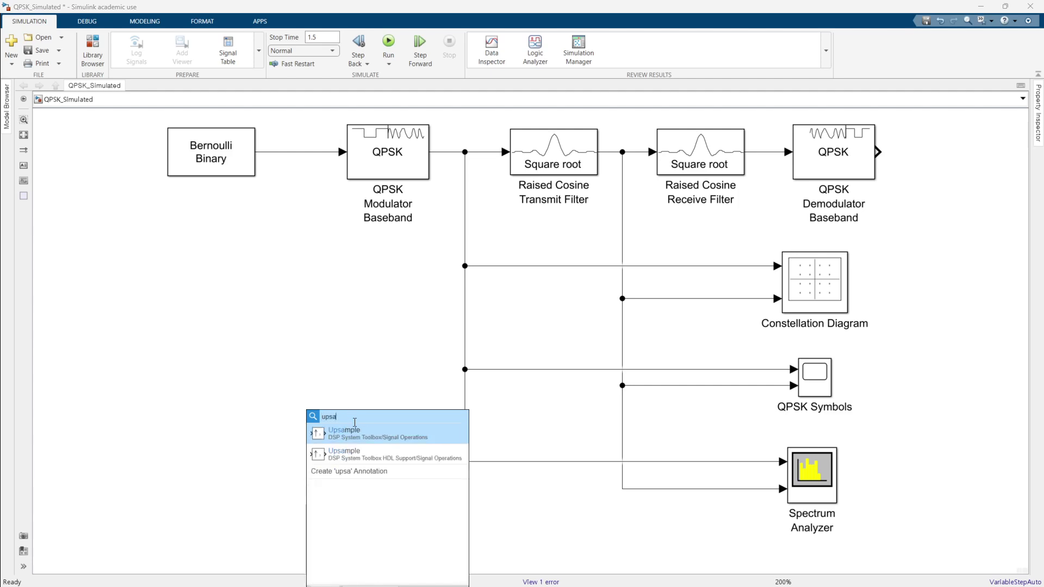
click(367, 440)
drag(346, 467, 546, 465)
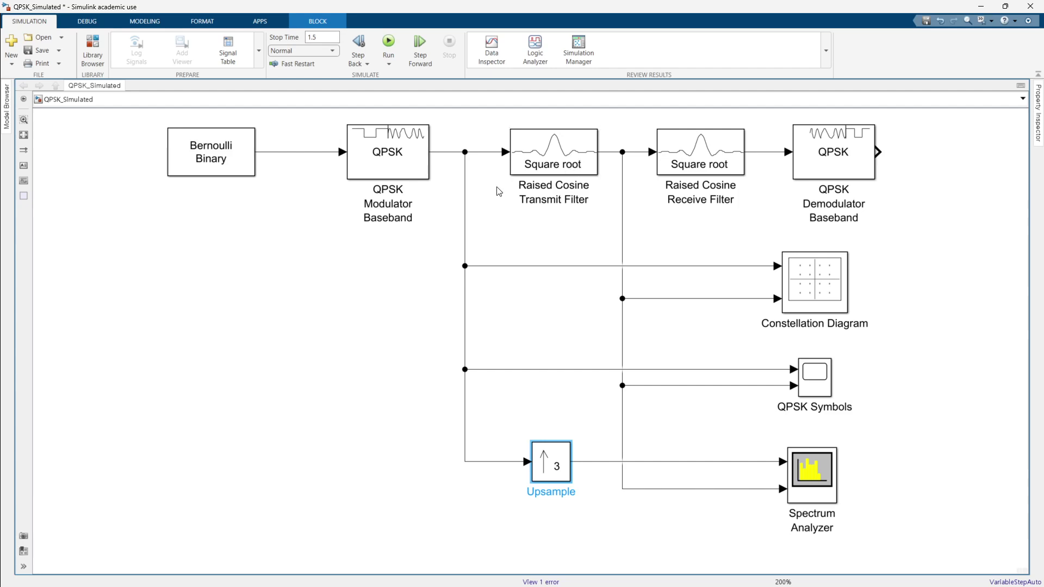
Check the output samples per symbol of the Raised Cosine Transmit Filter and trace its output signal.
click(426, 158)
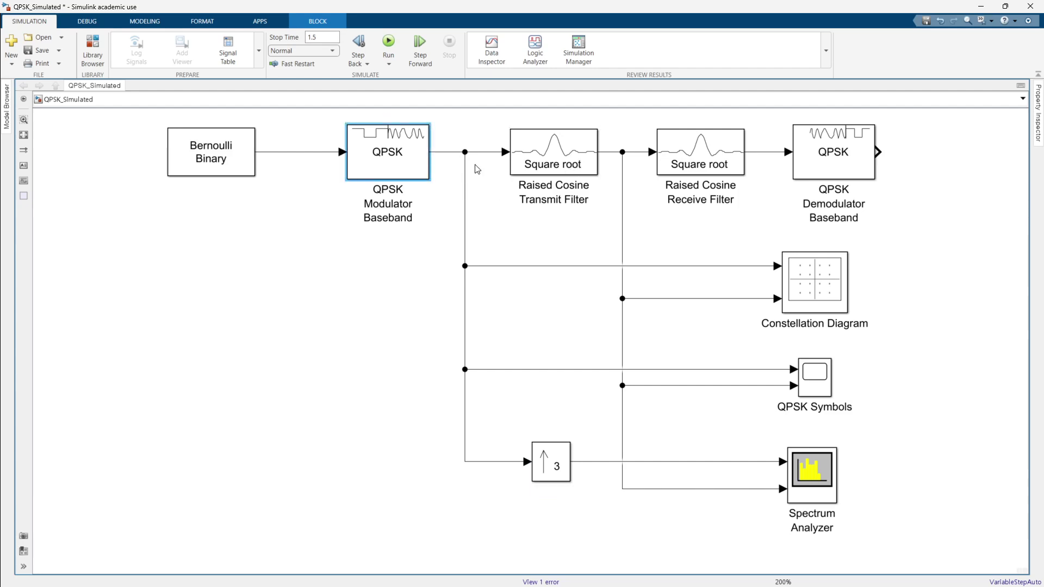
click(626, 197)
click(587, 169)
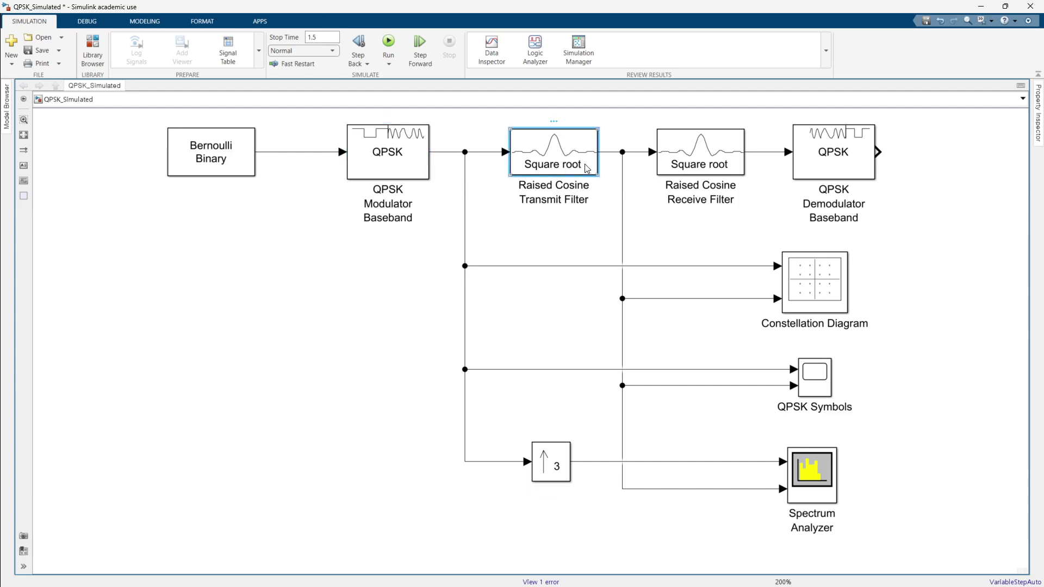
double_click(578, 160)
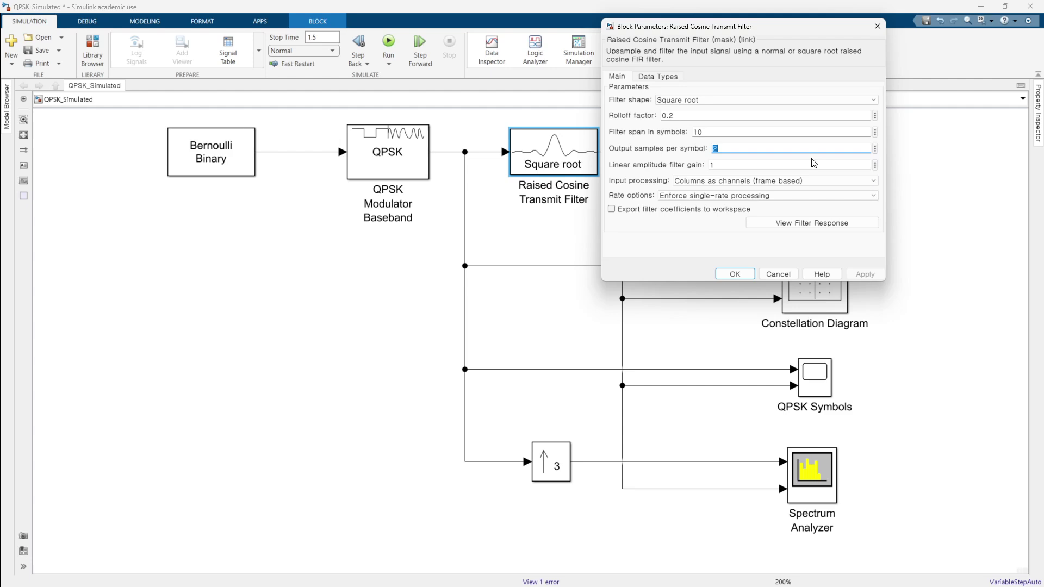
click(734, 274)
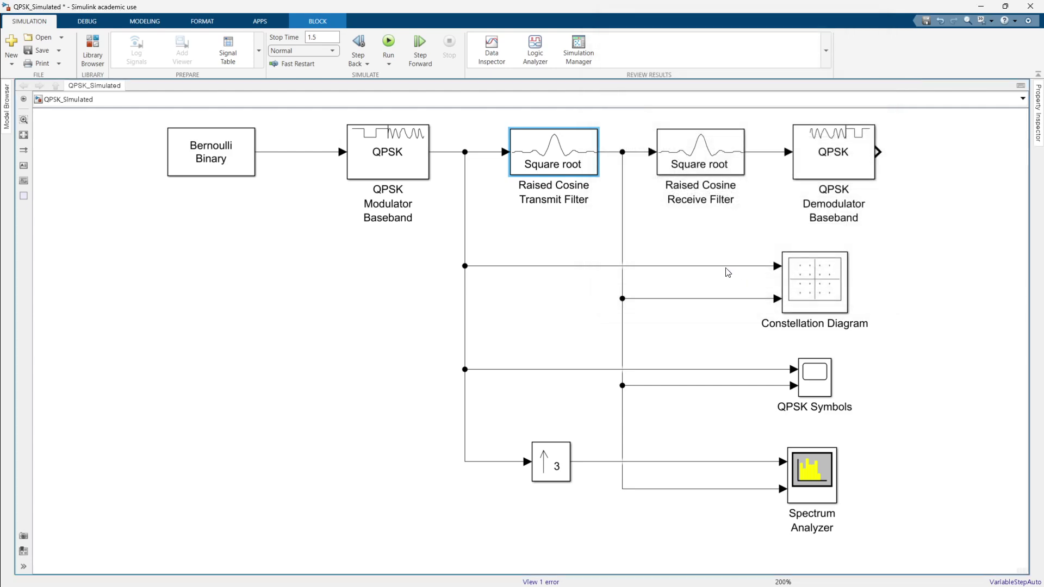
click(608, 153)
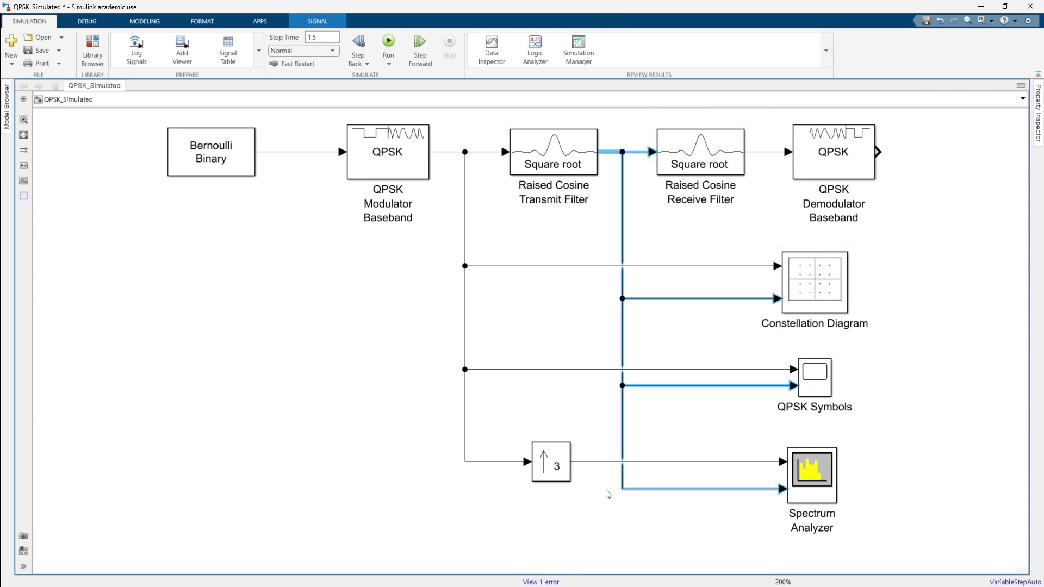
Set the Upsample block's upsample factor L to 2.
click(557, 467)
double_click(557, 466)
double_click(603, 458)
text(2)
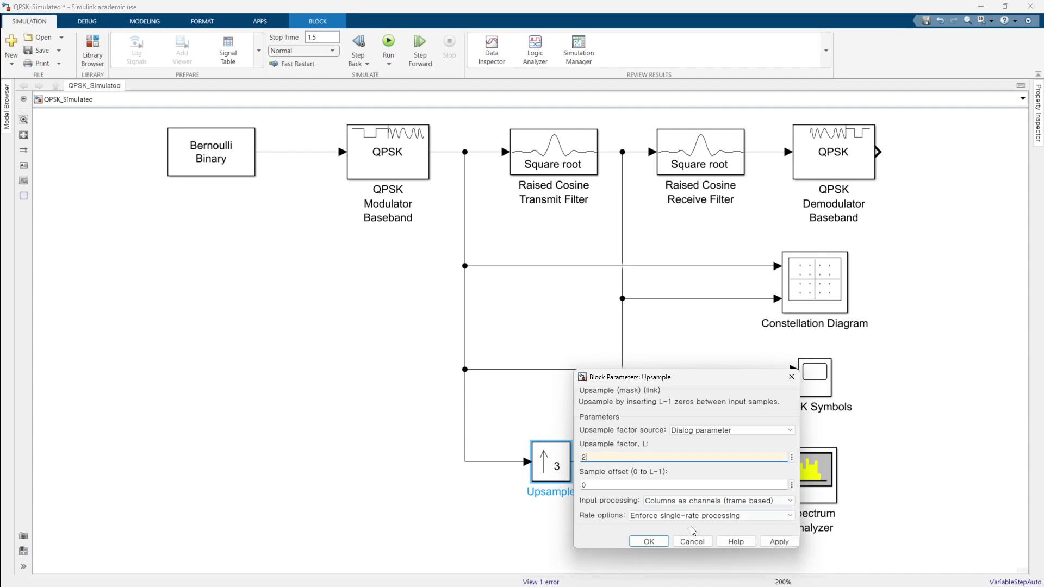
click(779, 543)
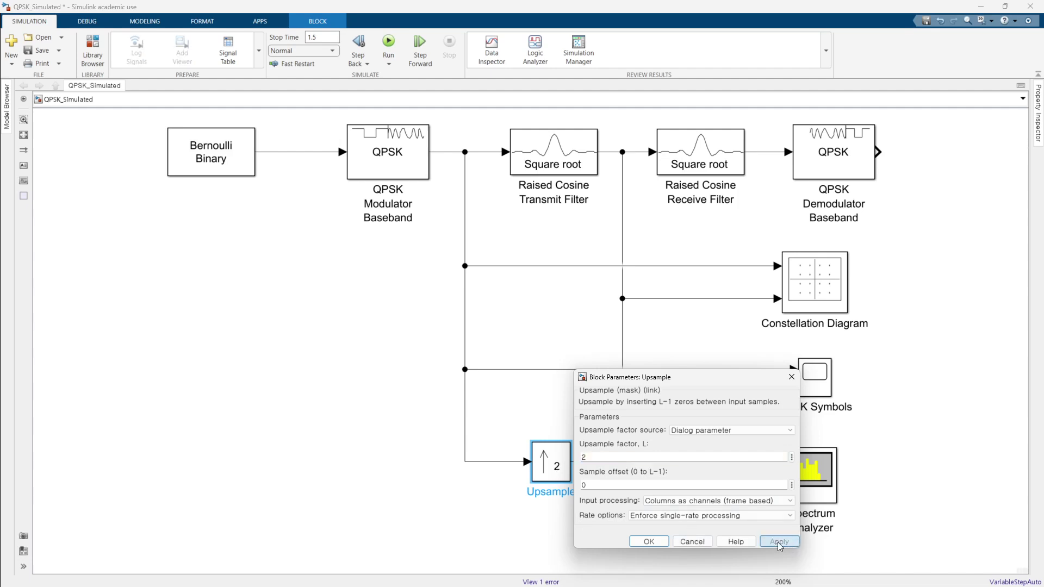
click(658, 542)
Run the simulation and zoom in on the Constellation Diagram, moving its legend clear of the upper-right symbol cluster.
click(388, 50)
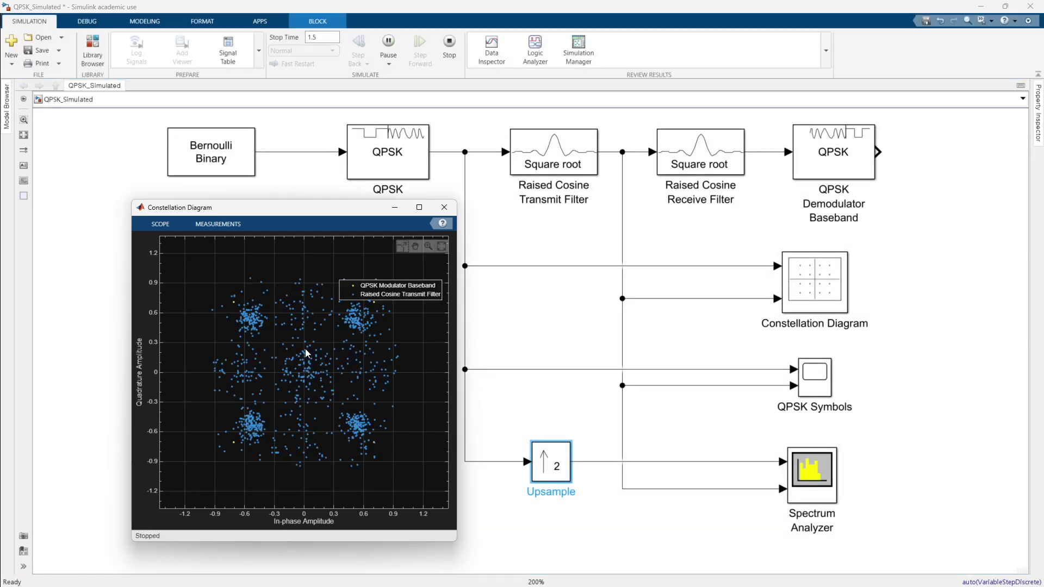
scroll(303, 359, up, 2)
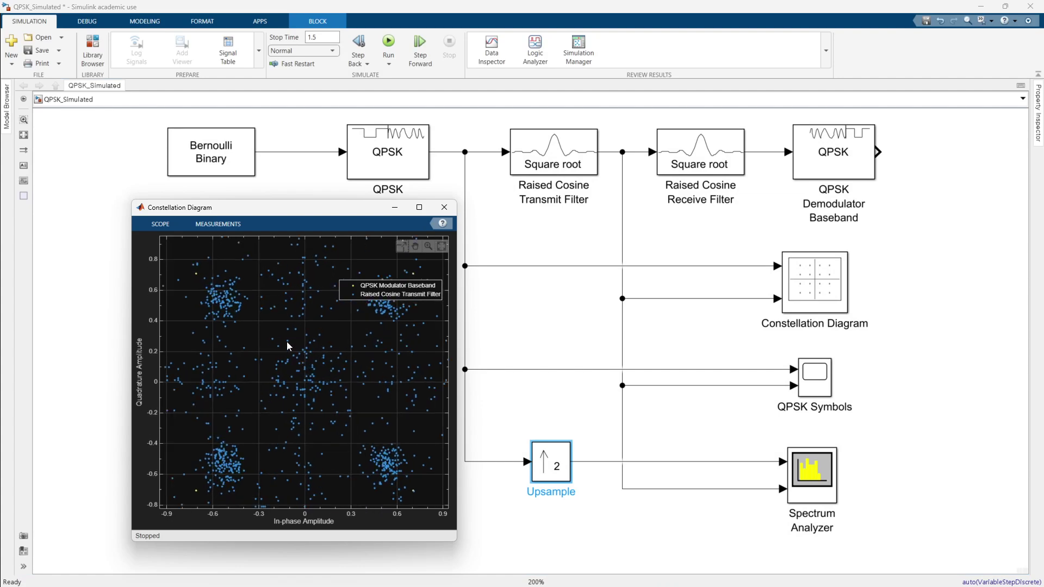
drag(325, 217, 287, 224)
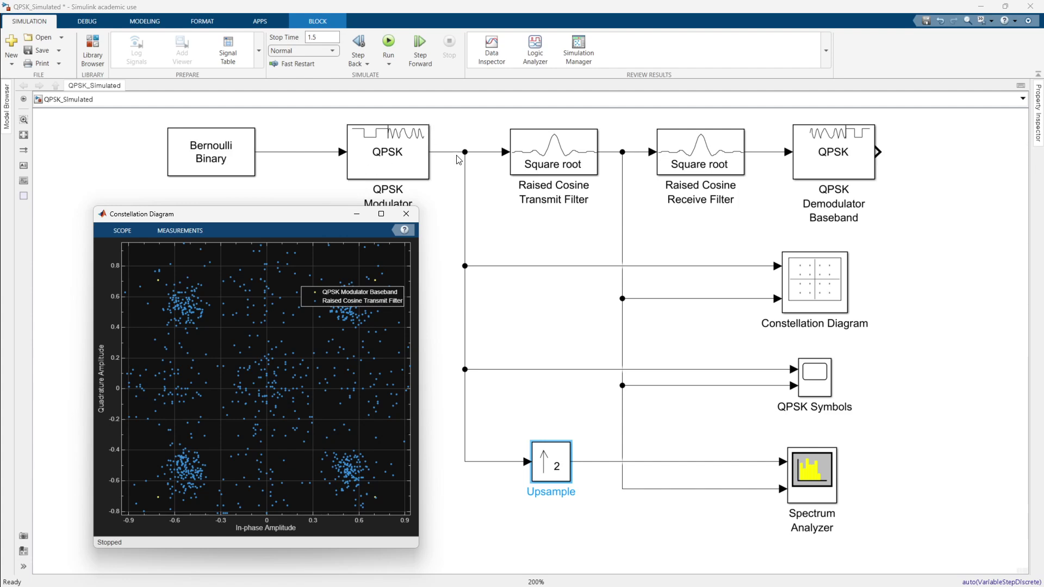
drag(310, 220, 346, 218)
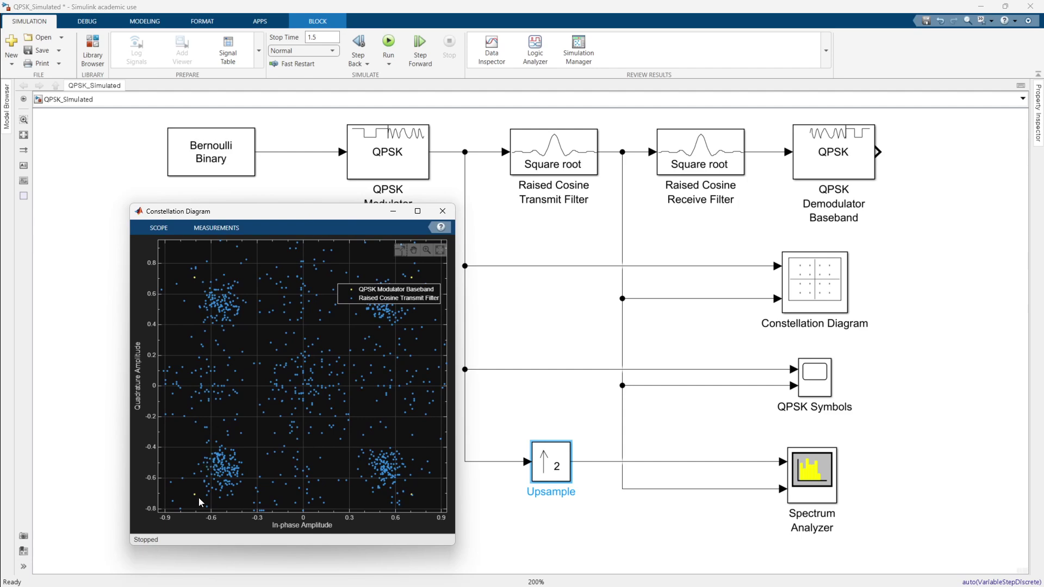
drag(405, 297, 396, 345)
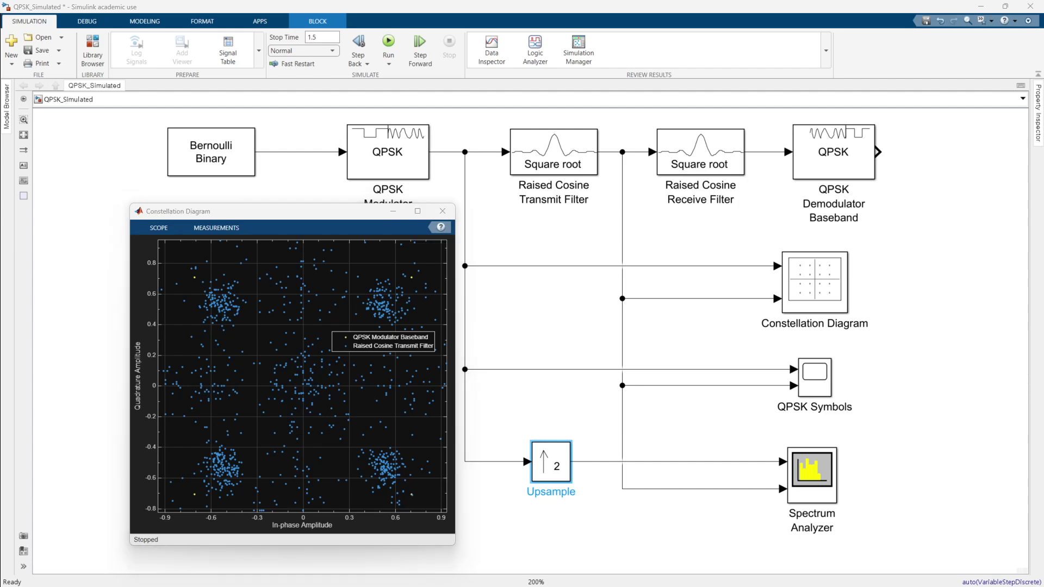
Compare the modulator and transmit filter spectra in the Spectrum Analyzer, minimizing the Constellation Diagram and Spectrum Analyzer windows.
drag(411, 308, 732, 187)
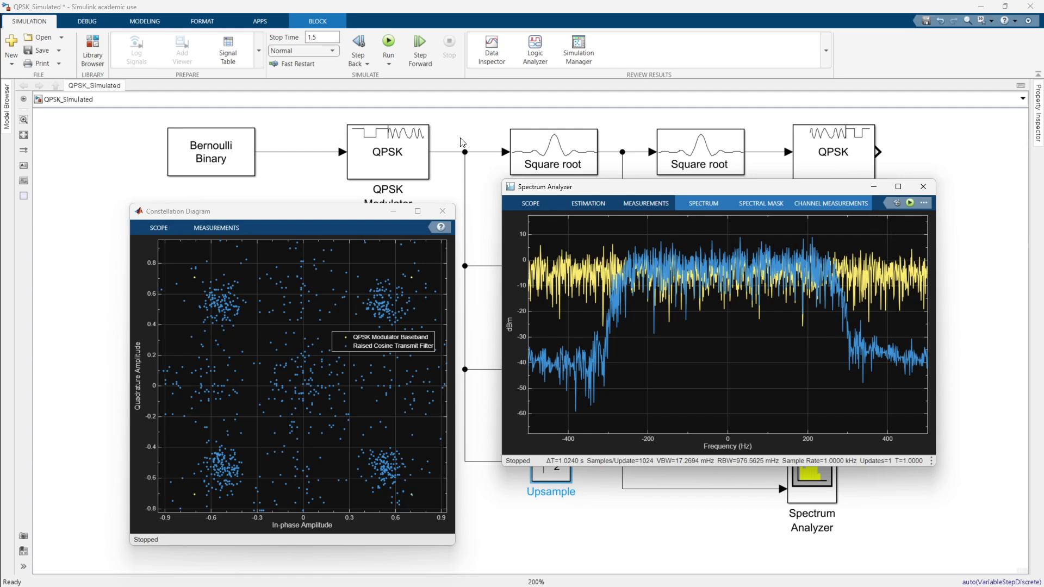
click(393, 211)
drag(547, 190, 549, 226)
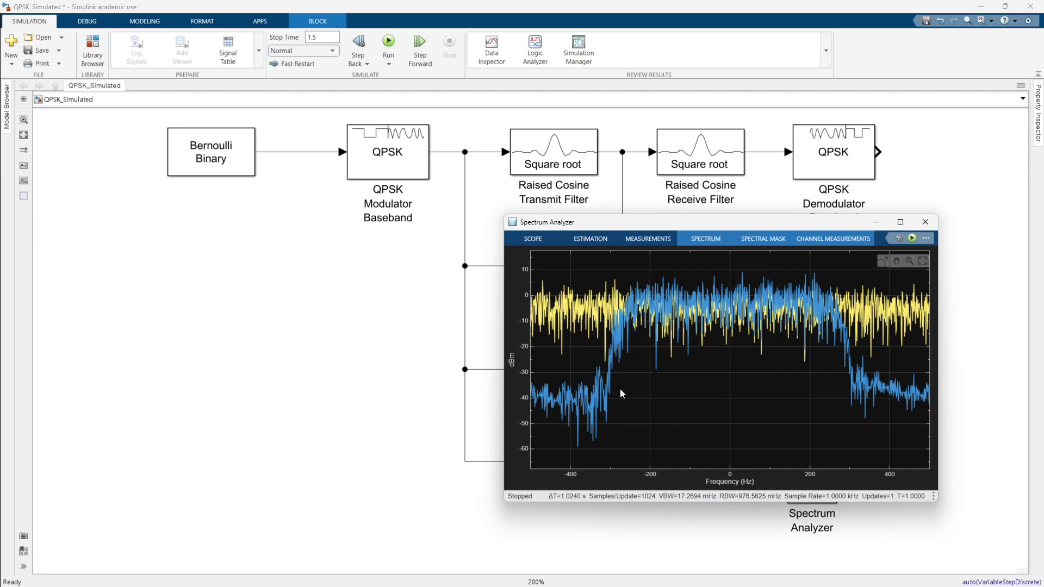
click(875, 226)
Open the QPSK Symbols scope, widen its window and zoom into the waveforms between about 0.78 and 0.85 seconds.
double_click(830, 389)
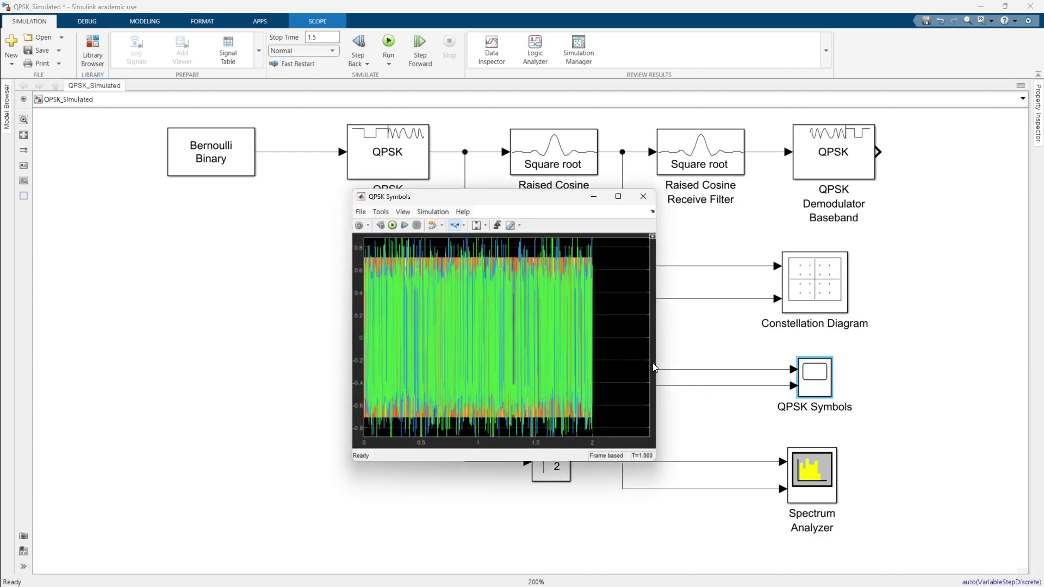
drag(658, 361, 908, 361)
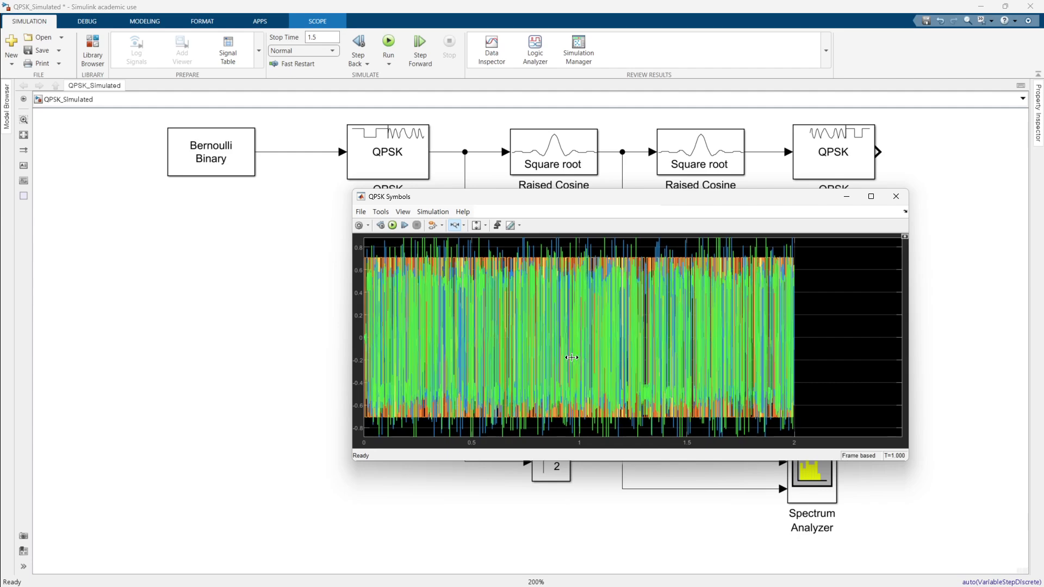
click(626, 341)
drag(447, 328, 690, 329)
drag(491, 348, 761, 356)
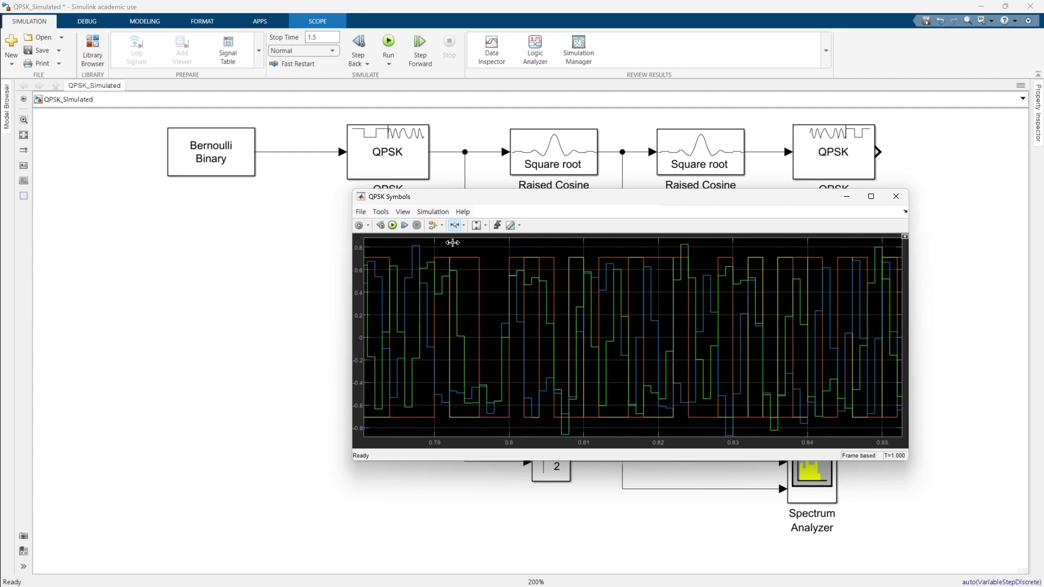
Show the signal legend in the QPSK Symbols scope through its configuration properties and close the scope.
click(367, 226)
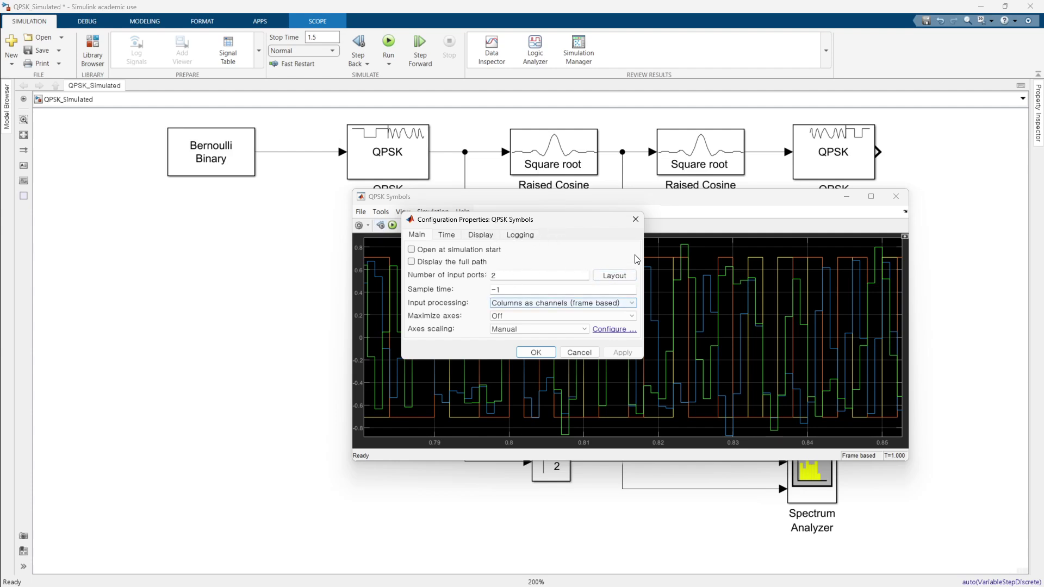
click(635, 219)
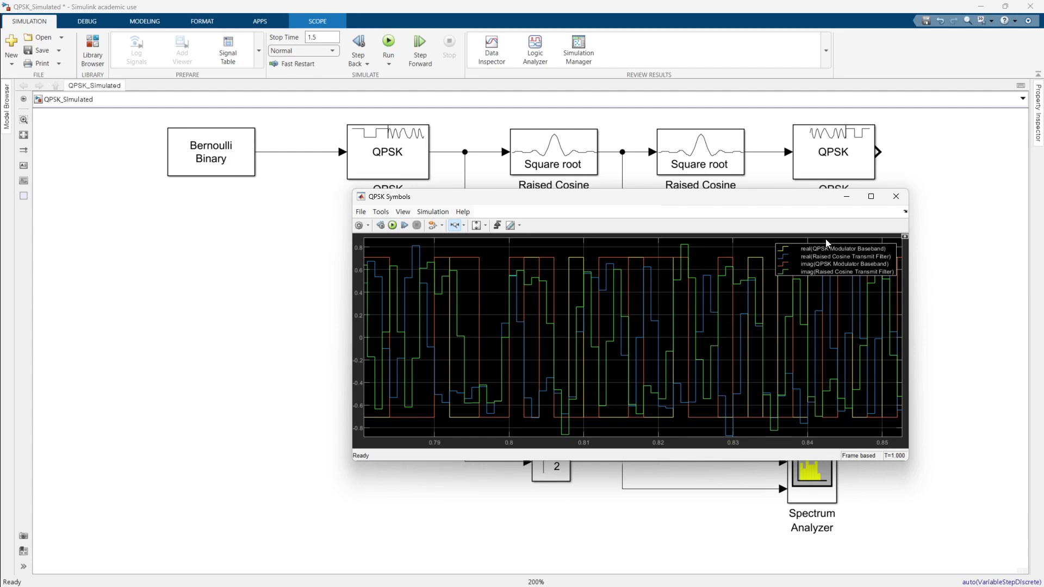
click(896, 197)
click(755, 258)
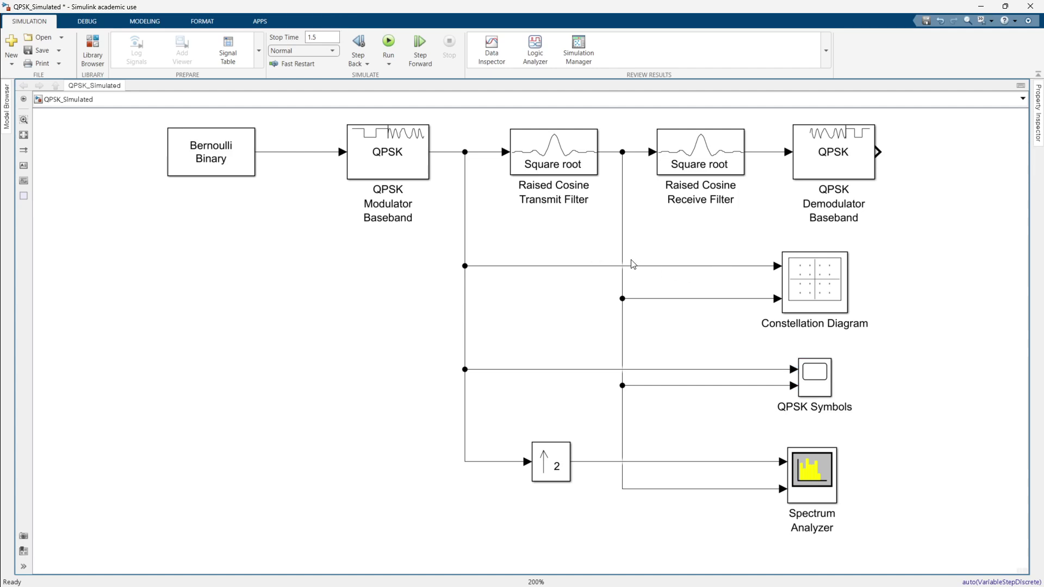
Replace the modulator signal on the Constellation Diagram's first input with the Raised Cosine Receive Filter output.
double_click(825, 297)
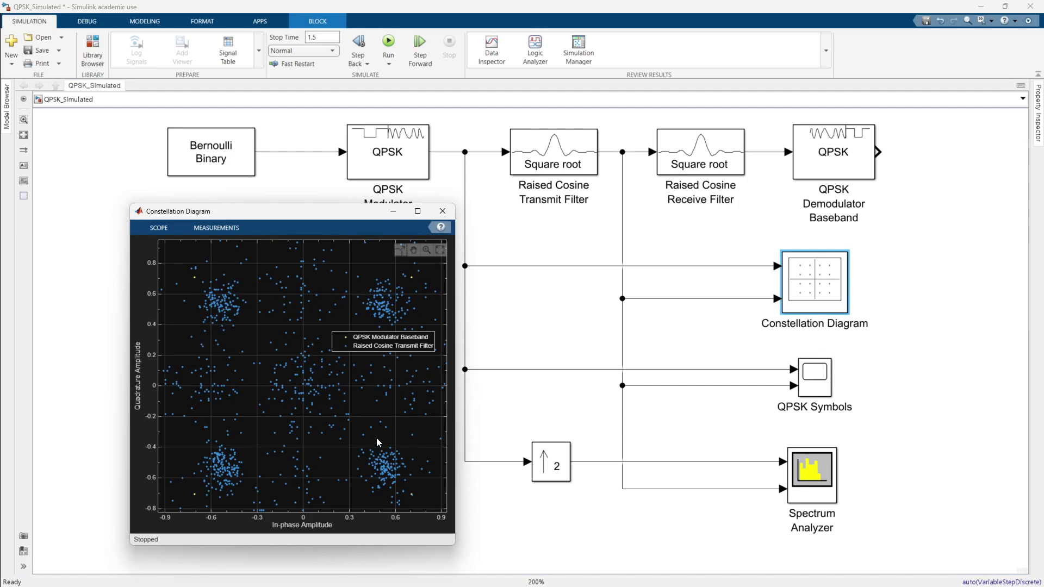
click(535, 264)
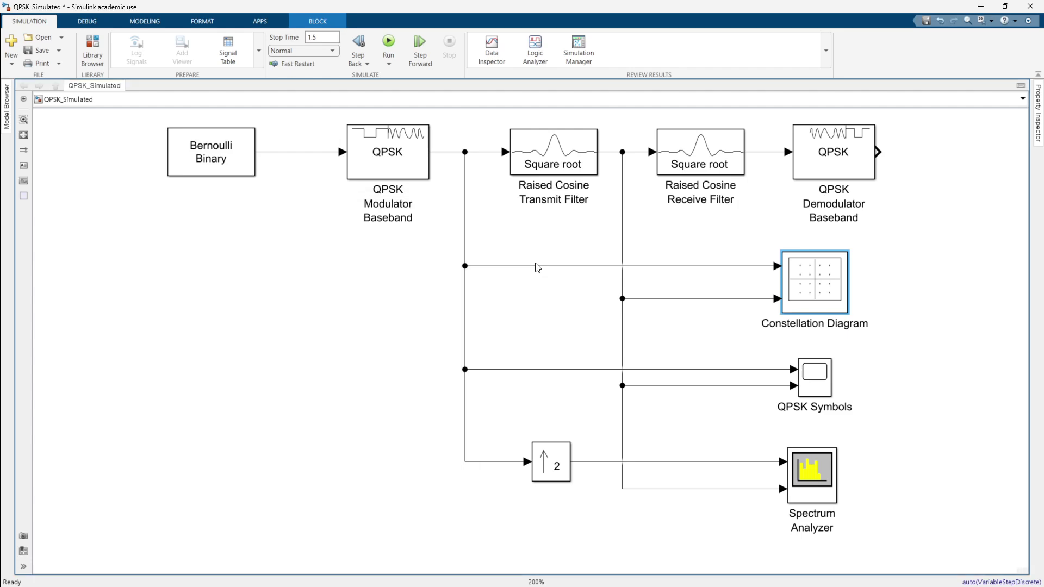
click(576, 265)
key(Delete)
drag(783, 267, 751, 151)
Rerun the simulation and compare the receive and transmit filter symbols in a zoomed-out, centred Constellation Diagram.
double_click(809, 250)
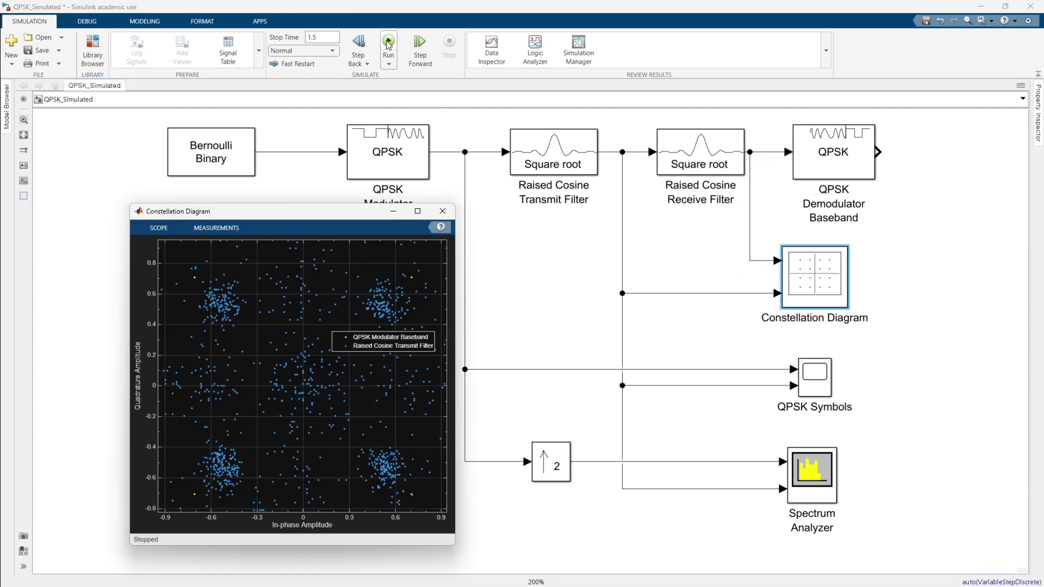
click(388, 41)
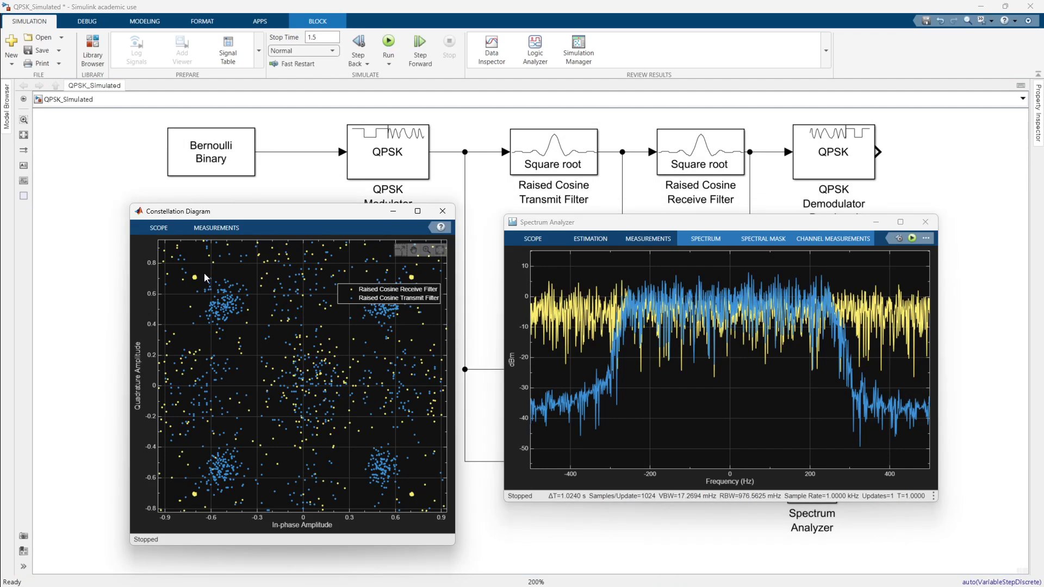
scroll(205, 284, down, 5)
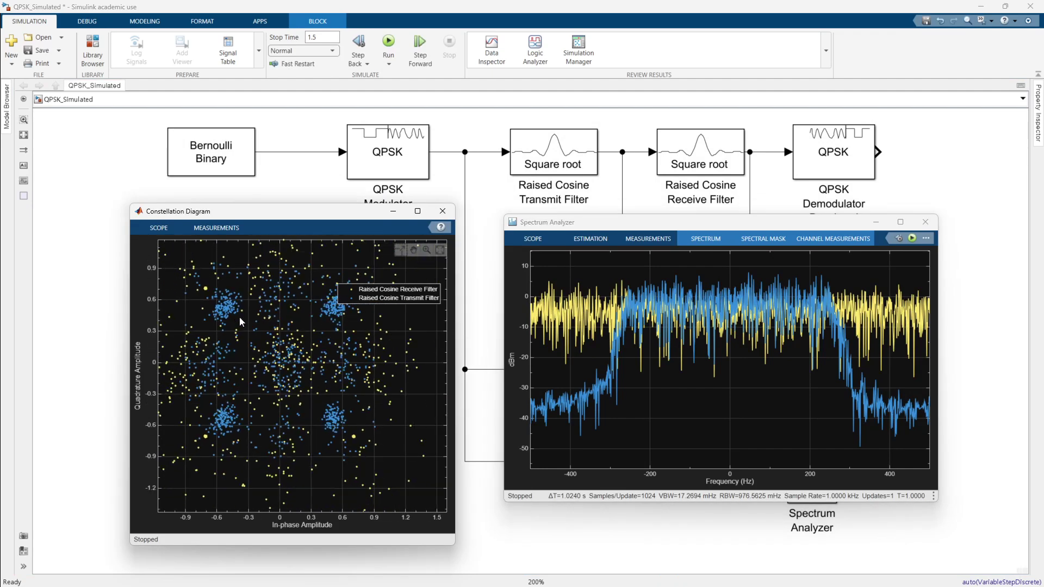
drag(341, 398, 279, 364)
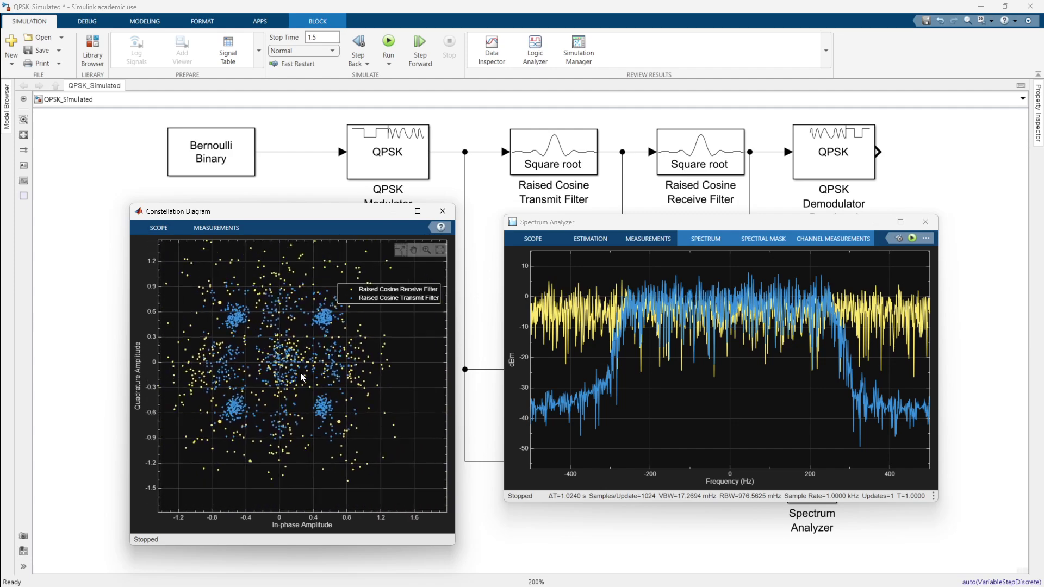
click(392, 53)
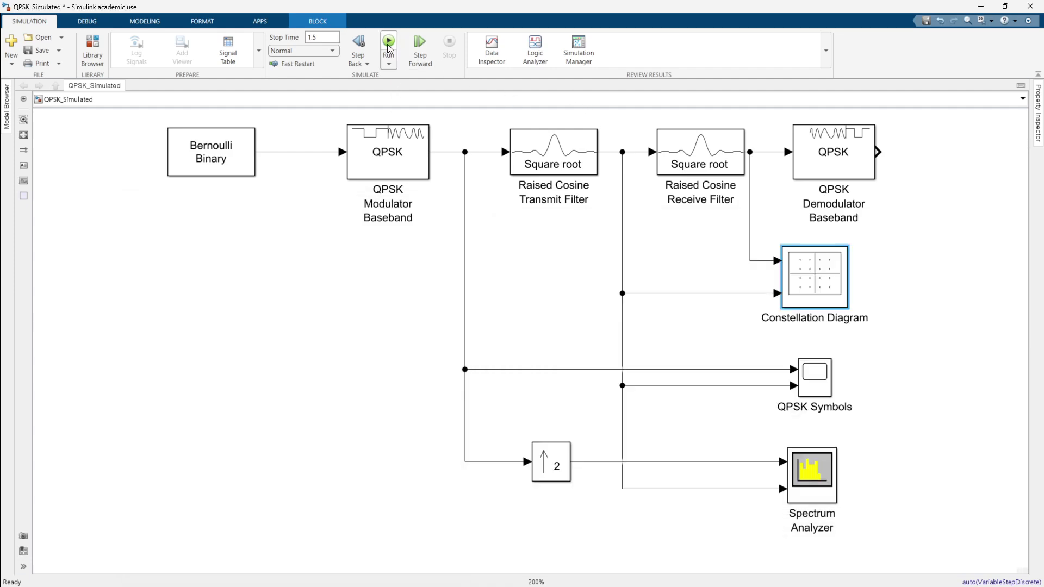